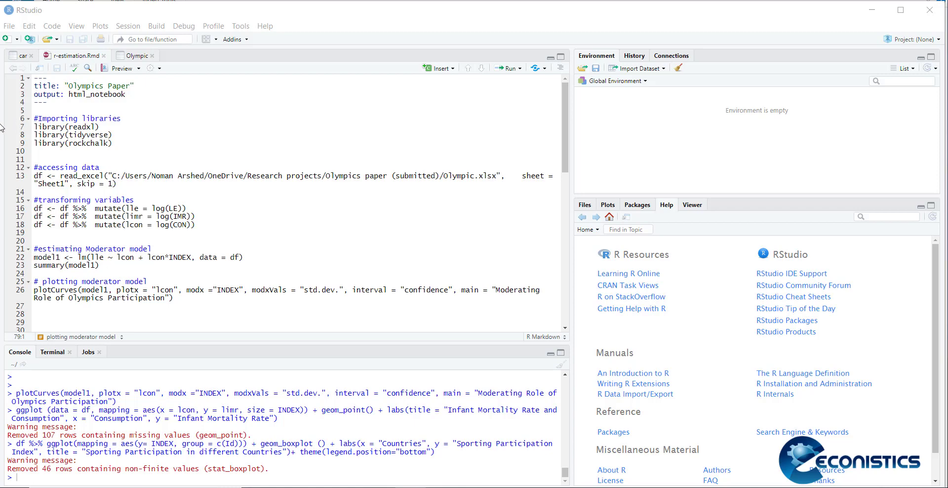
Step: Run the three library lines in the script to load readxl, tidyverse and rockchalk
click(20, 127)
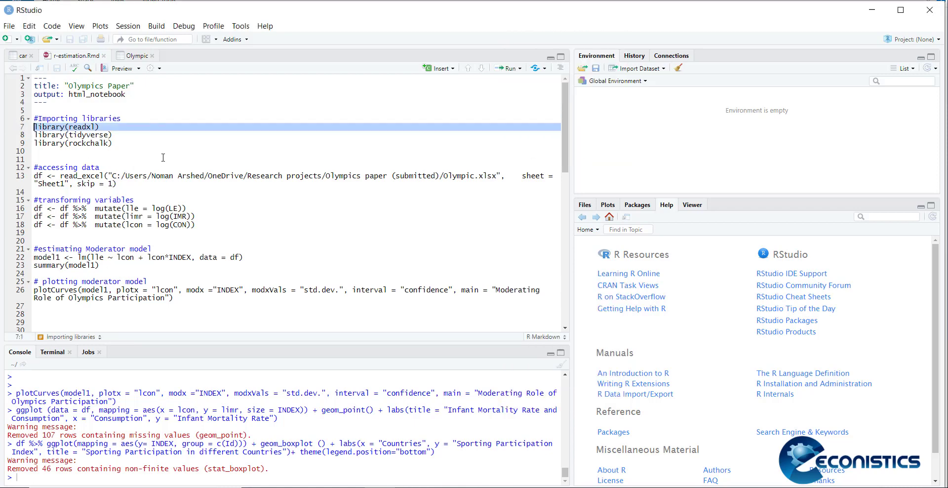
click(20, 143)
click(22, 135)
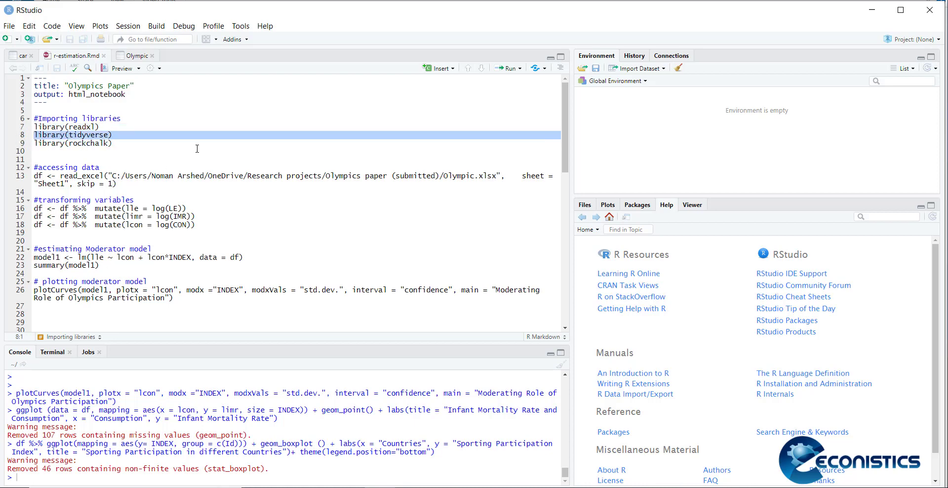
click(24, 143)
click(129, 147)
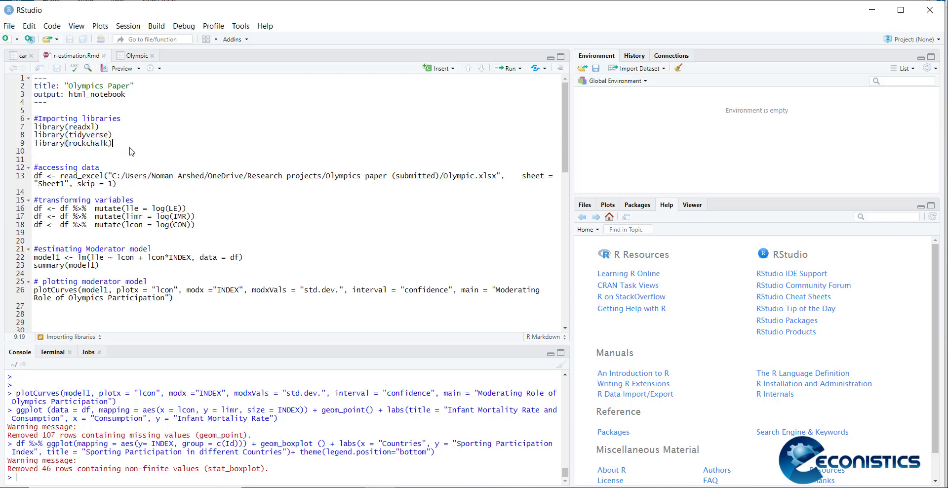
drag(127, 147, 33, 127)
click(505, 66)
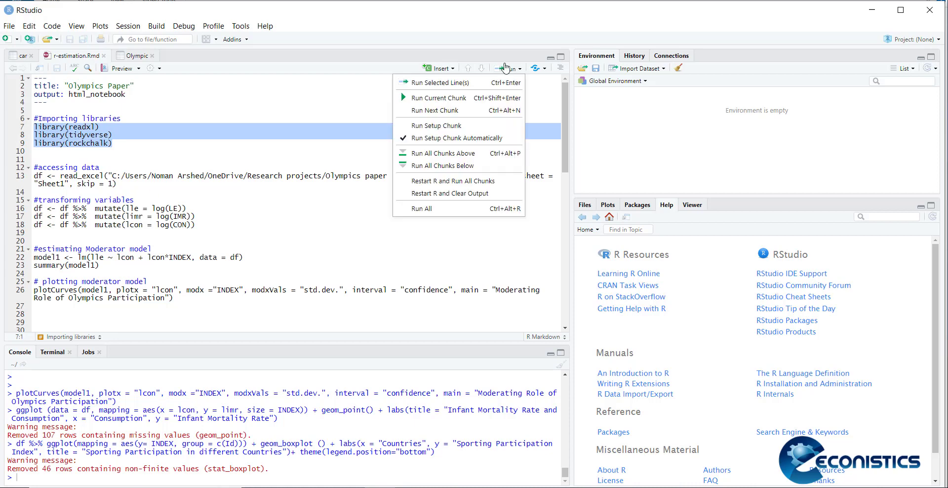
click(489, 82)
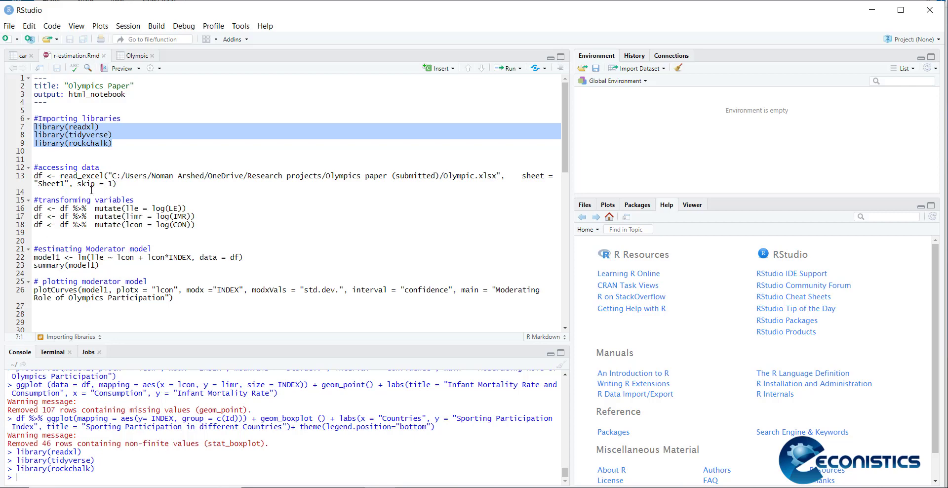
Step: Run the read_excel line to import Sheet1 of Olympic.xlsx into df, skipping one row
drag(117, 183, 31, 179)
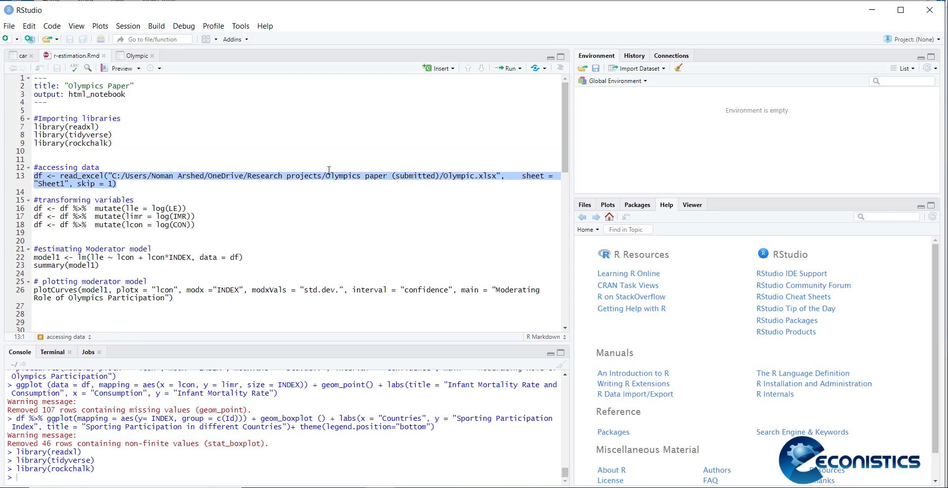
click(519, 68)
click(487, 81)
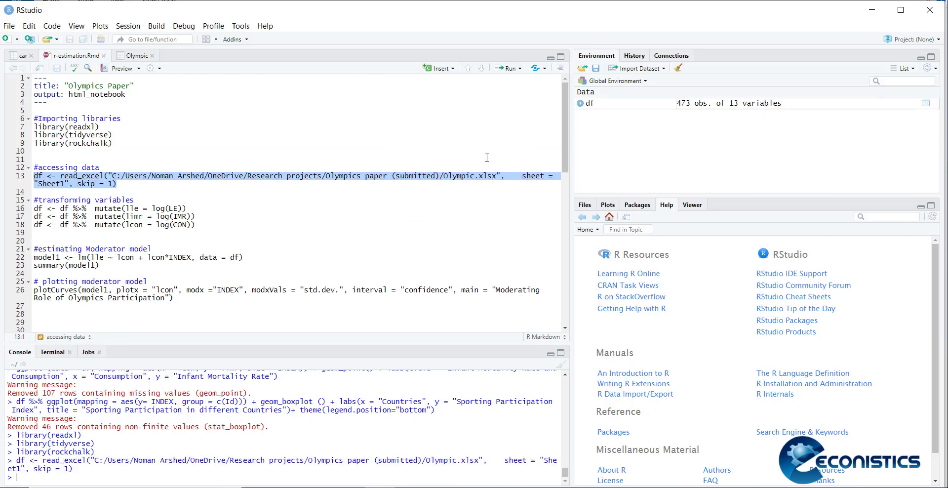
Step: Open the df dataset in the data viewer and close the separate Olympic data view
click(617, 103)
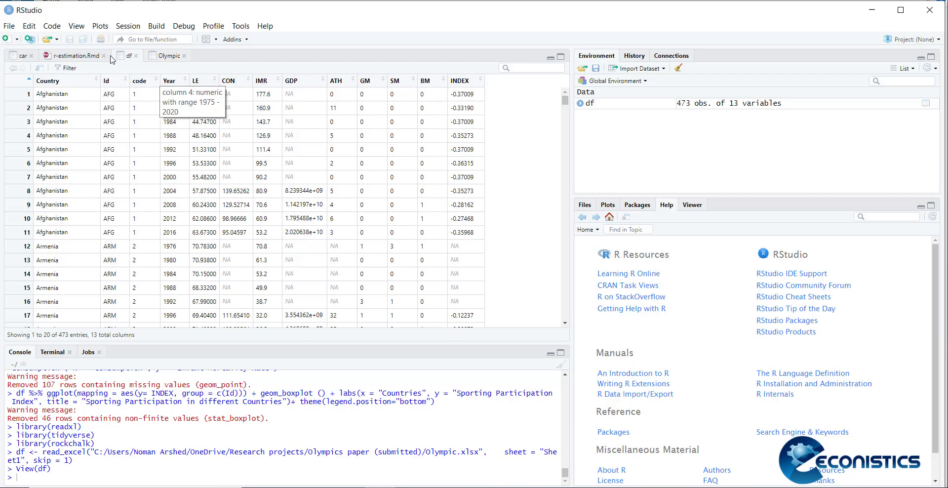
click(184, 55)
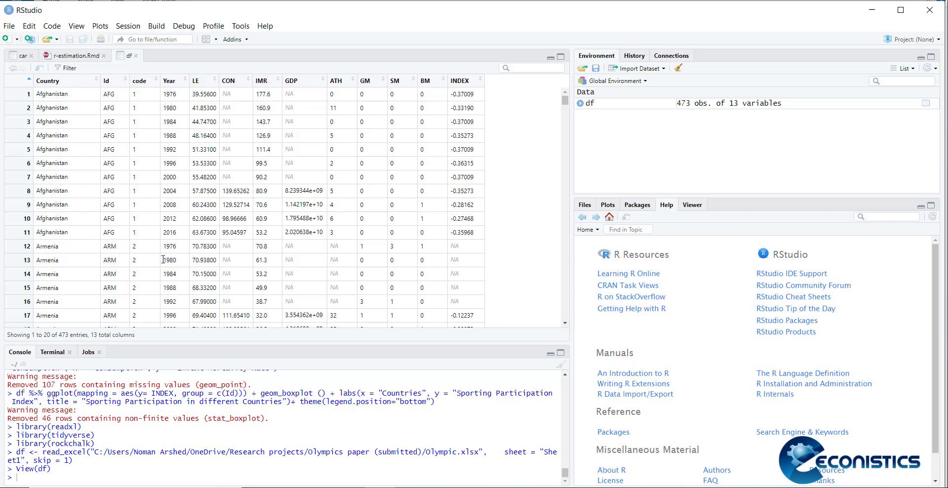
Step: Run the three mutate lines in r-estimation.Rmd to add lle, limr and lcon as logs of LE, IMR and CON
click(59, 58)
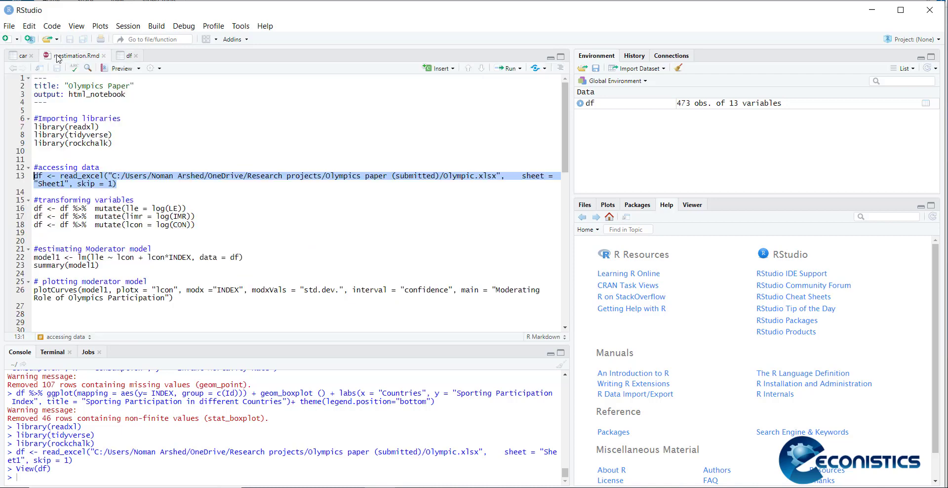
drag(195, 225, 2, 208)
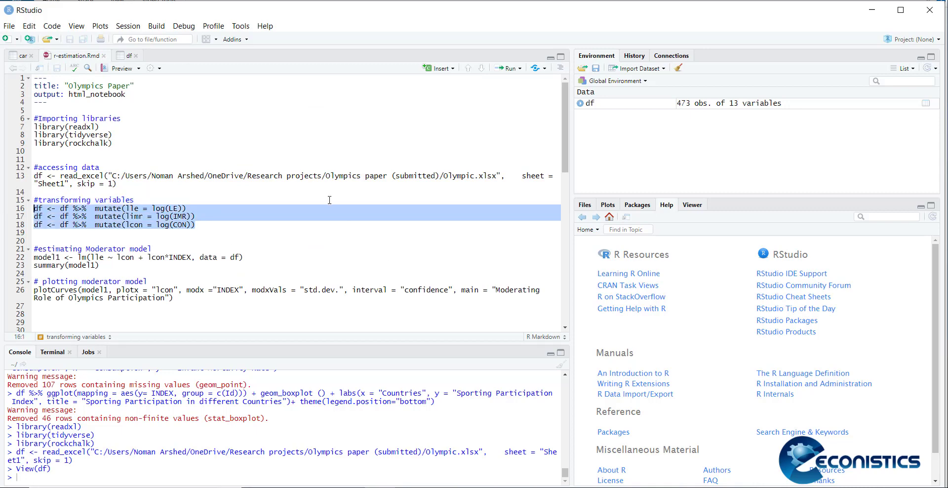
click(507, 71)
click(499, 83)
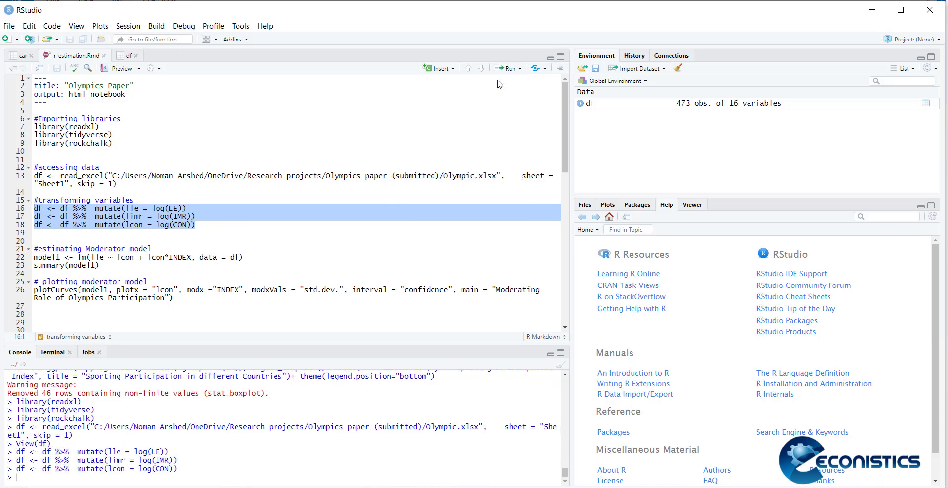
Step: Estimate the moderator model as model1 <- lm(lle ~ lcon + lcon*INDEX, data = df) and print its summary
click(11, 260)
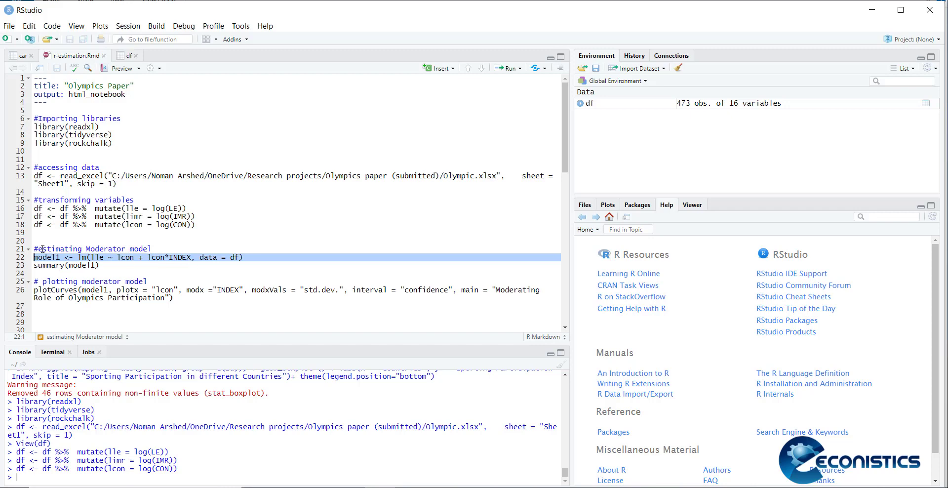
click(519, 68)
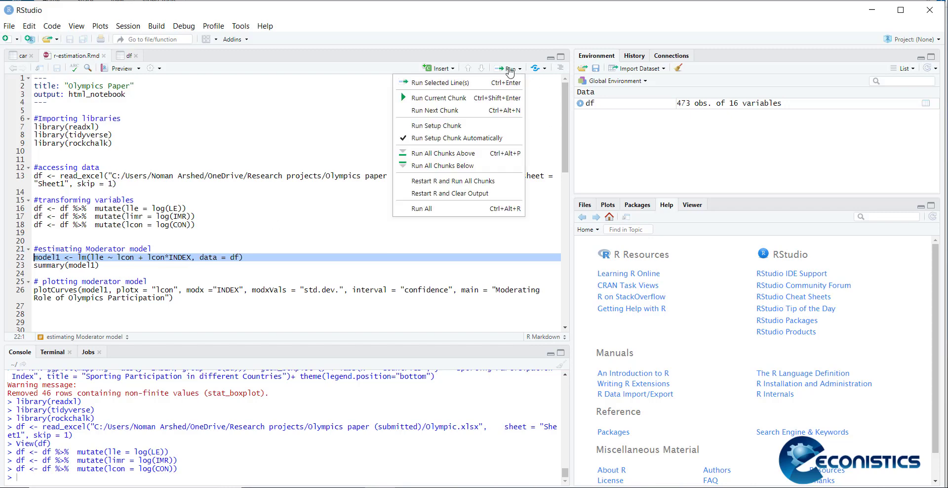
click(493, 83)
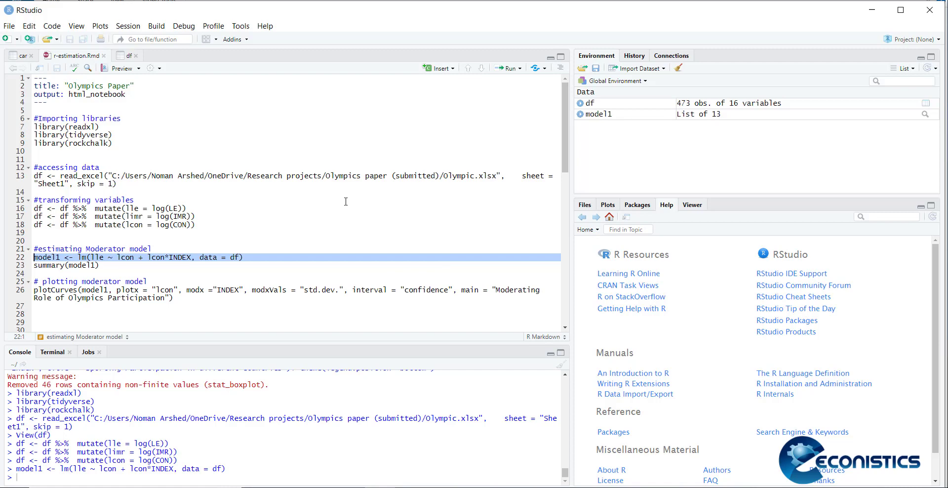
click(22, 265)
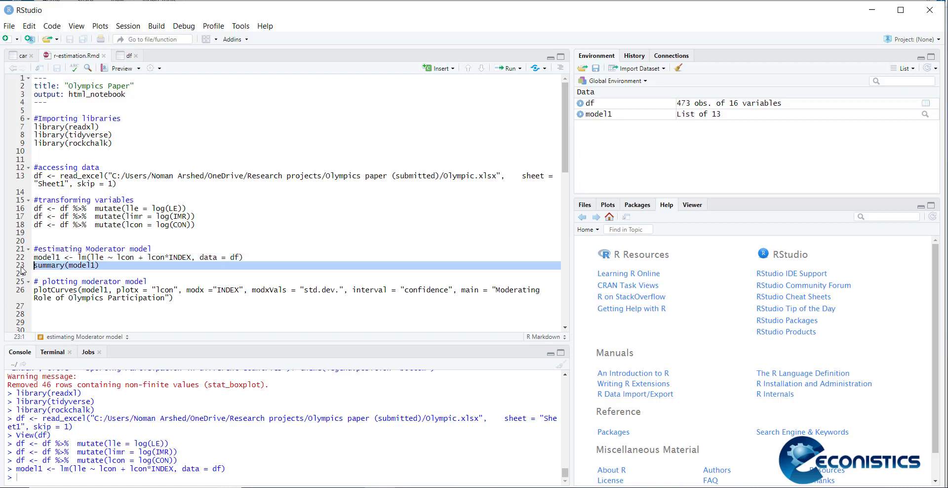
click(519, 68)
click(461, 84)
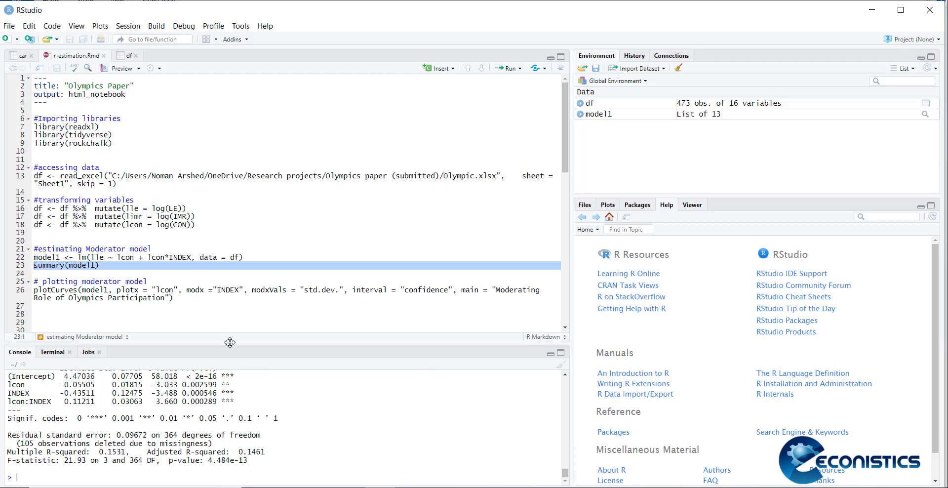
Step: Examine the lcon and lcon:INDEX coefficient rows of the model1 summary in a temporarily enlarged console
drag(229, 342, 230, 217)
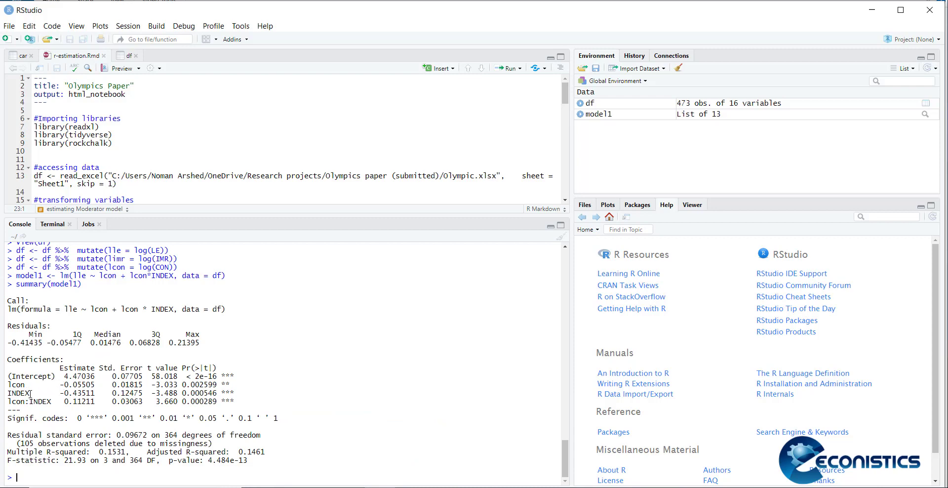
drag(11, 384, 223, 385)
click(260, 385)
drag(54, 401, 217, 402)
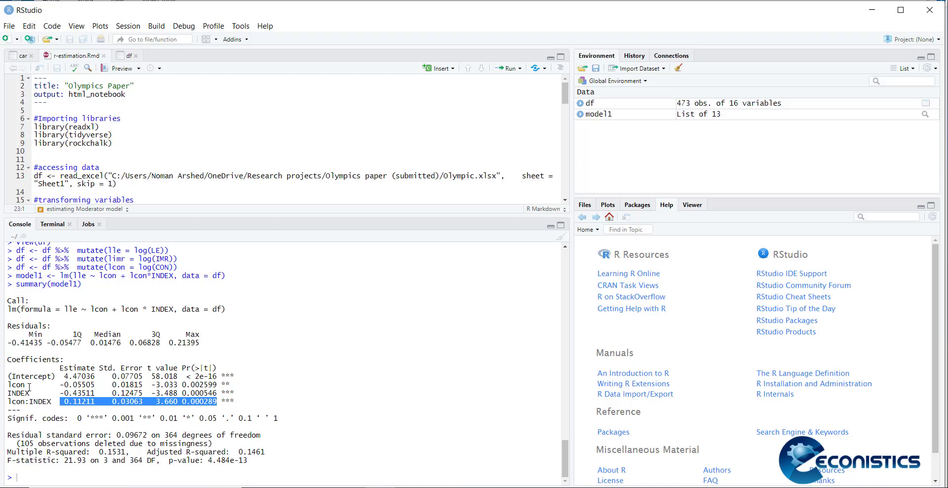
drag(95, 388, 56, 388)
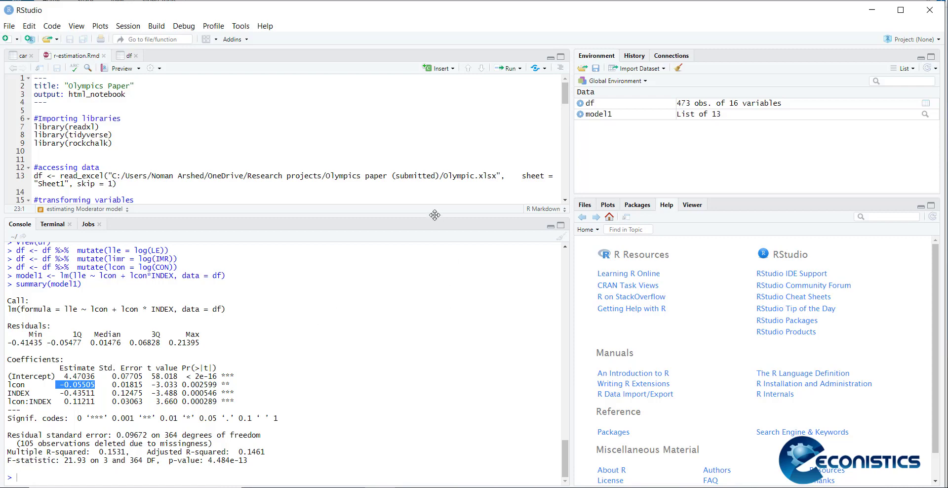
drag(434, 215, 434, 338)
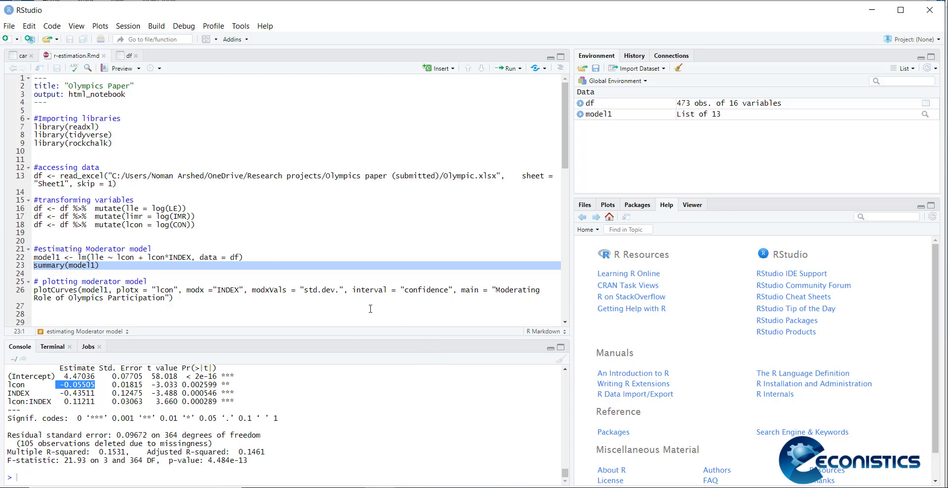
Step: Run the plotCurves line for model1 to plot lcon moderated by INDEX, with std.dev. moderator values and confidence intervals
scroll(226, 240, down, 5)
scroll(197, 205, up, 3)
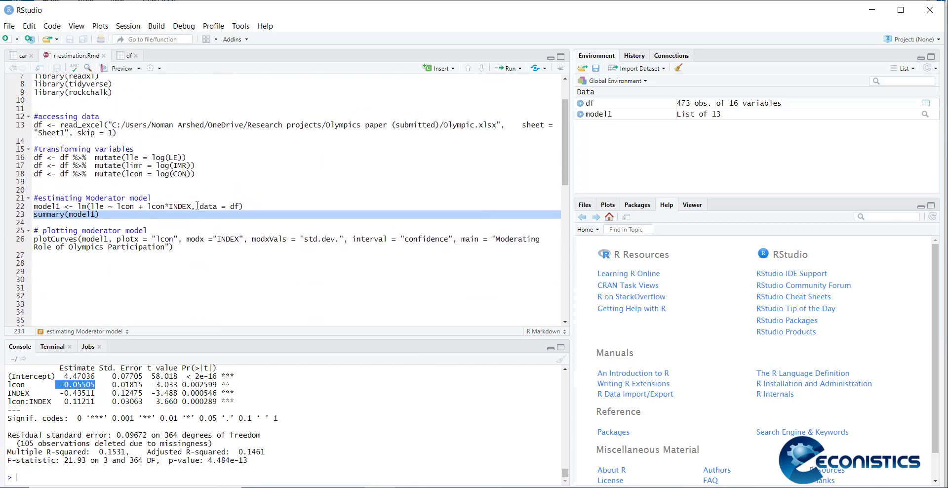
scroll(197, 204, up, 1)
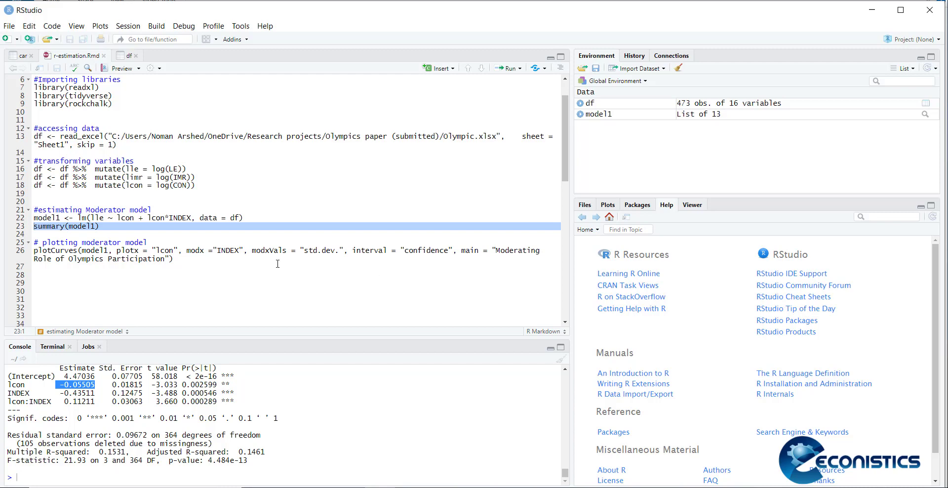
click(220, 261)
click(20, 252)
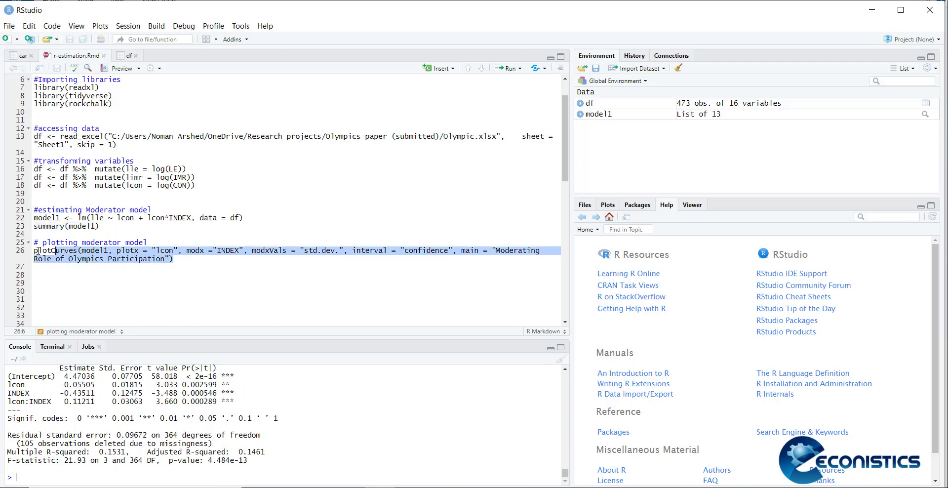
key(ctrl+Return)
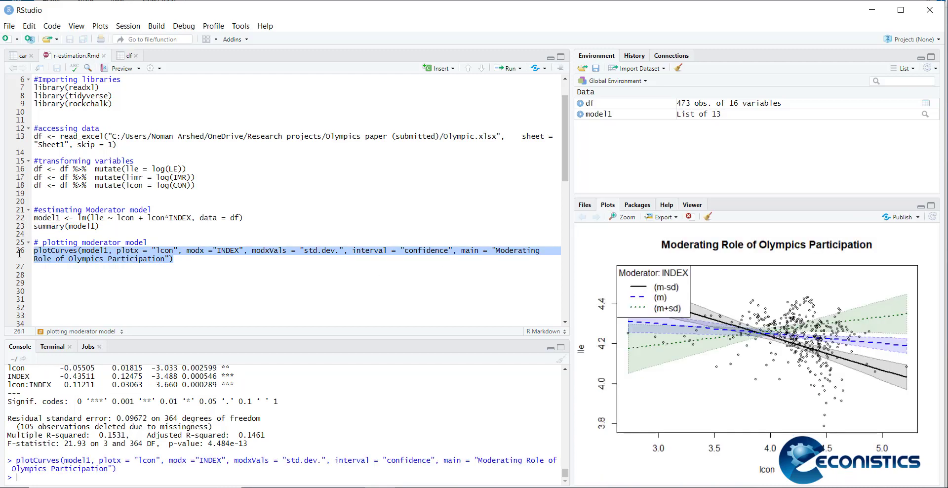
Step: Examine the moderator plot in the image export preview and leave it without saving
click(662, 218)
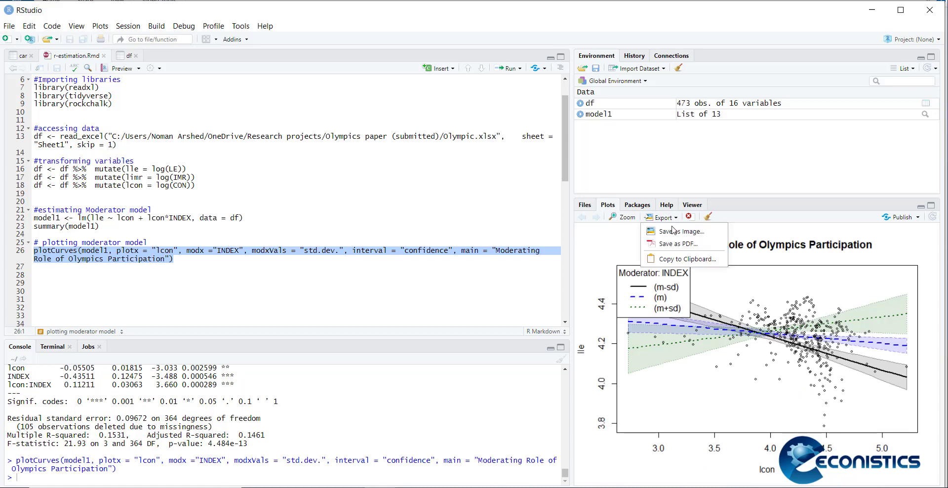
click(672, 230)
drag(501, 84, 322, 55)
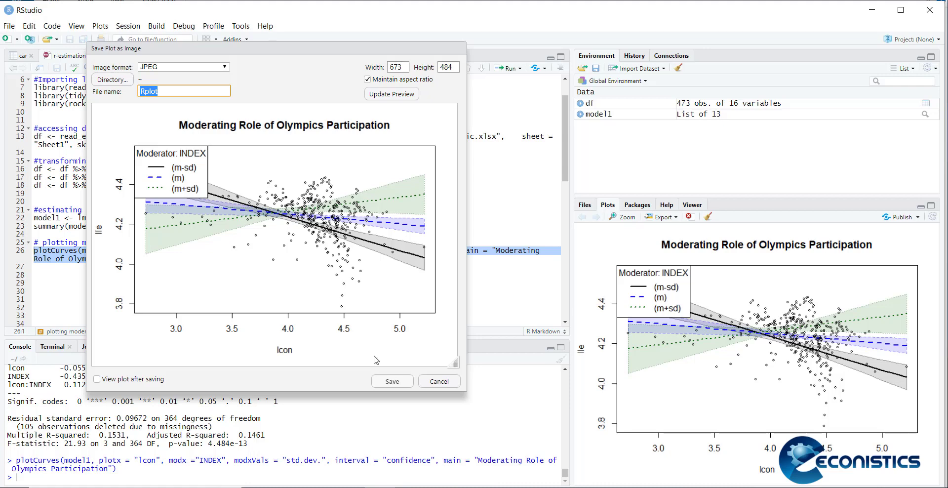
click(440, 382)
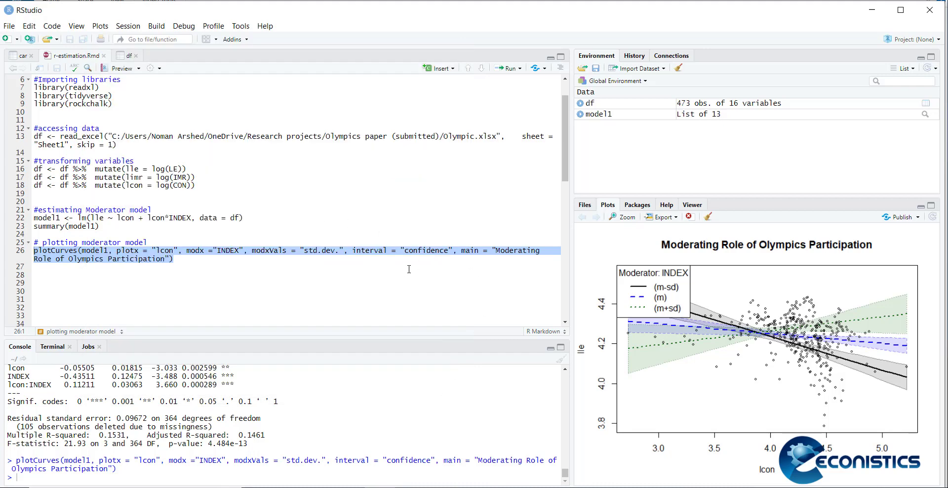